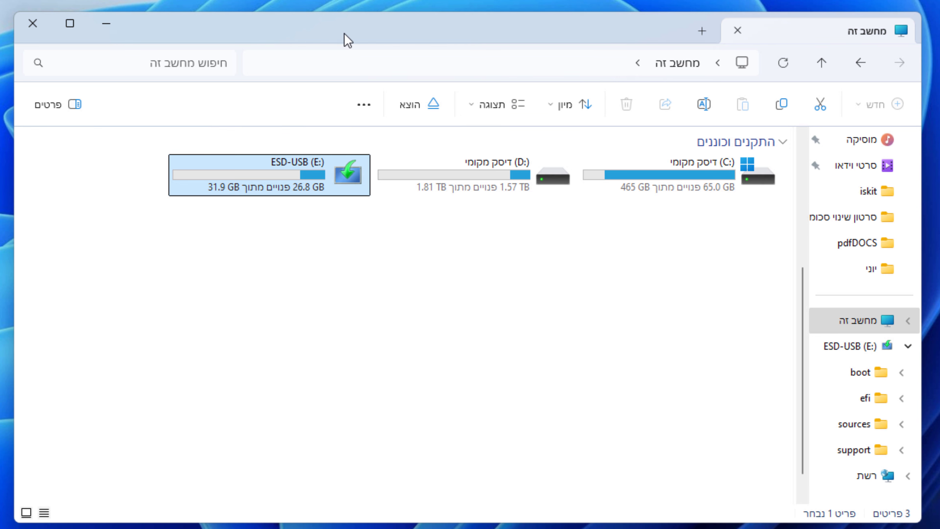
Step: Quick-format the ESD-USB (E:) drive with the NTFS file system and confirm the data erasure
{"action": "right_click", "coordinate": [285, 178]}
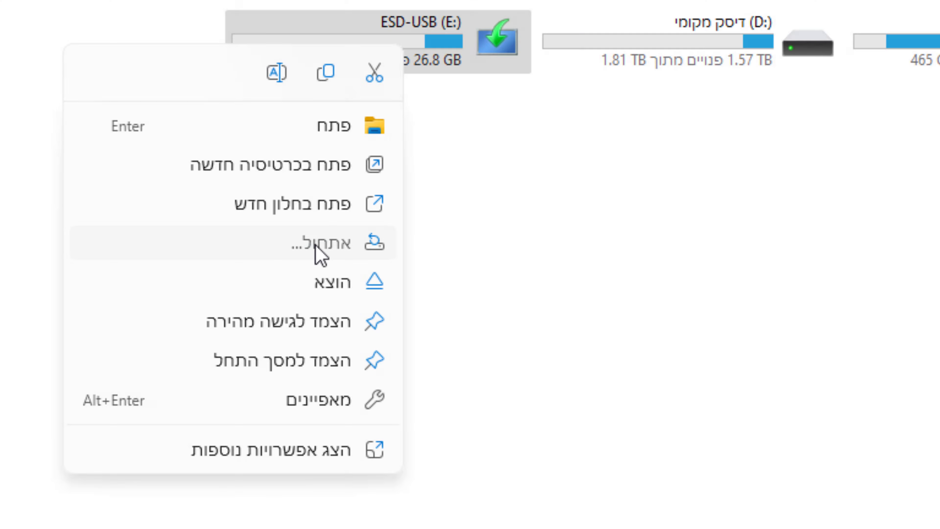
{"action": "left_click", "coordinate": [321, 256]}
{"action": "left_click", "coordinate": [508, 86]}
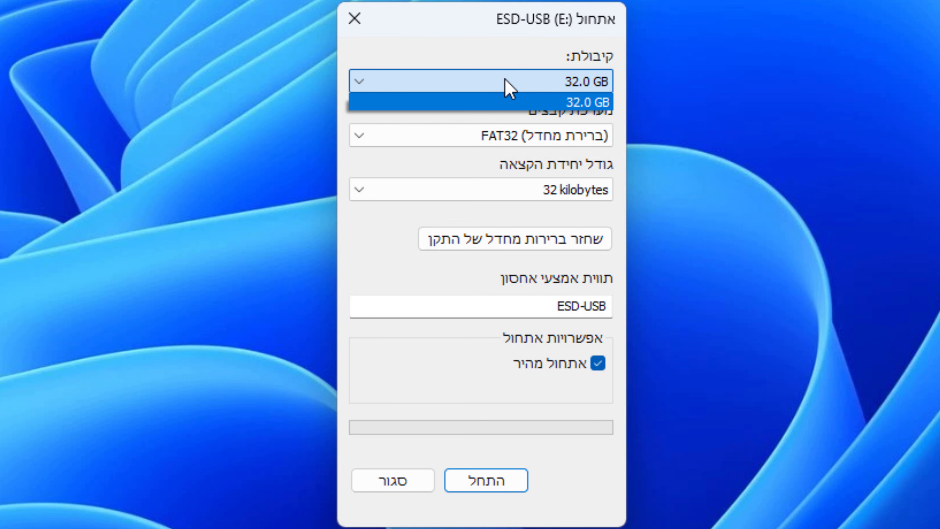
{"action": "left_click", "coordinate": [514, 47]}
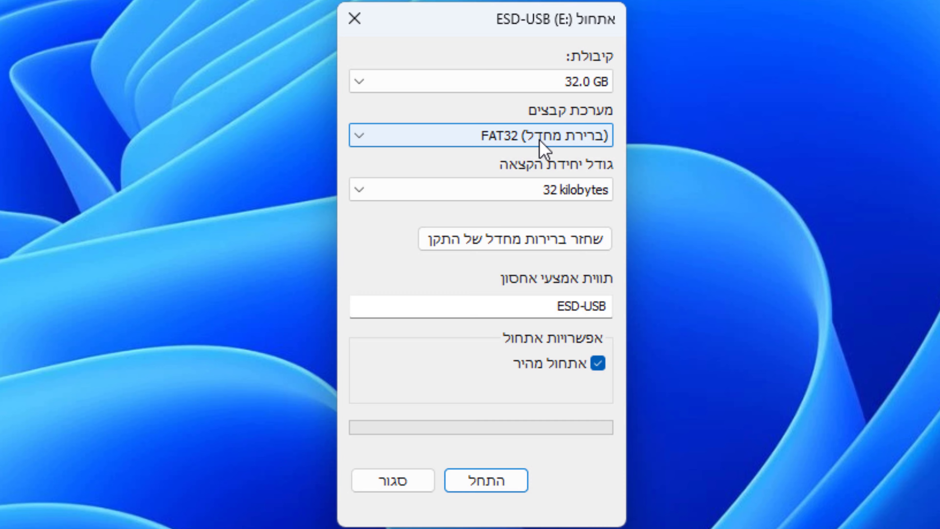
{"action": "left_click", "coordinate": [533, 137]}
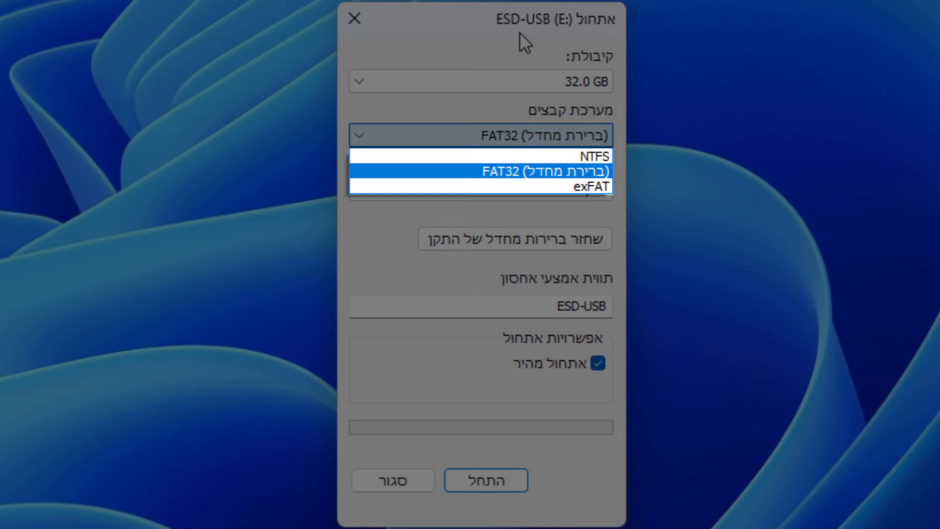
{"action": "left_click", "coordinate": [496, 37]}
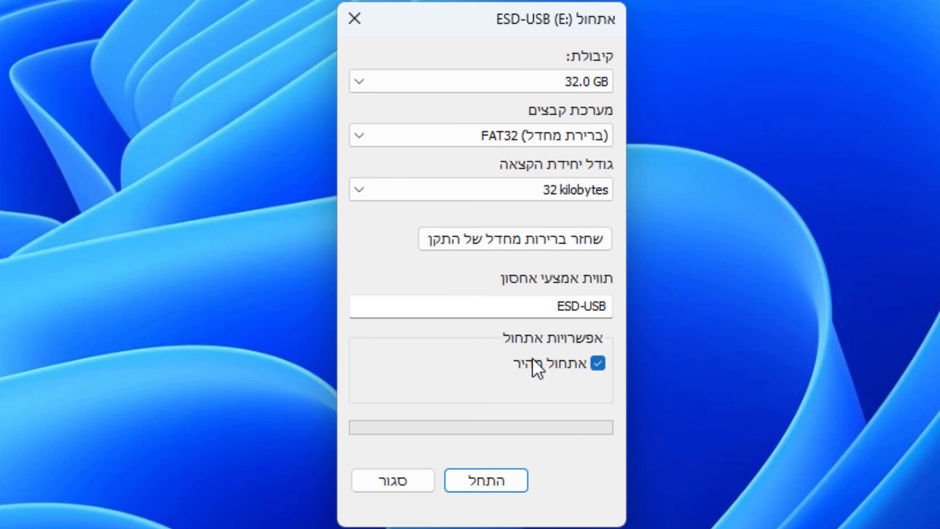
{"action": "left_click", "coordinate": [455, 143]}
{"action": "left_click", "coordinate": [481, 153]}
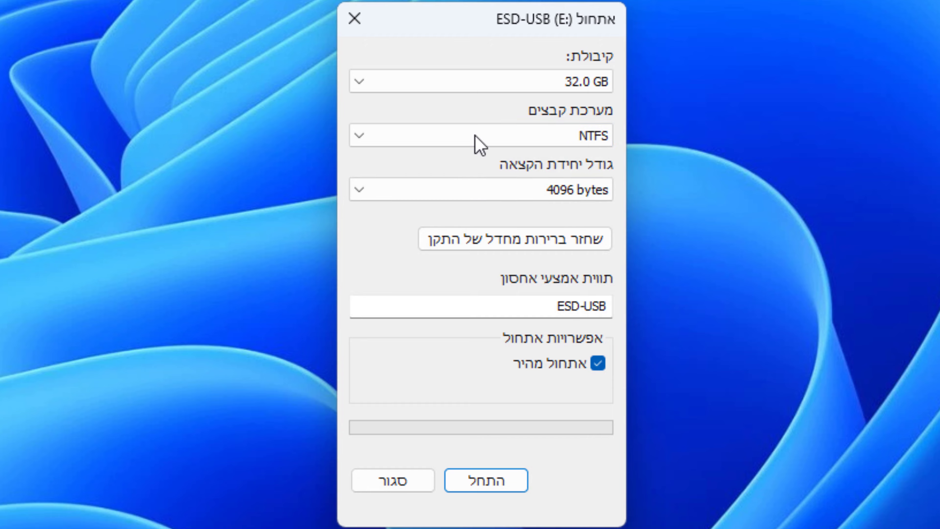
{"action": "left_click", "coordinate": [474, 490]}
{"action": "left_click", "coordinate": [494, 331]}
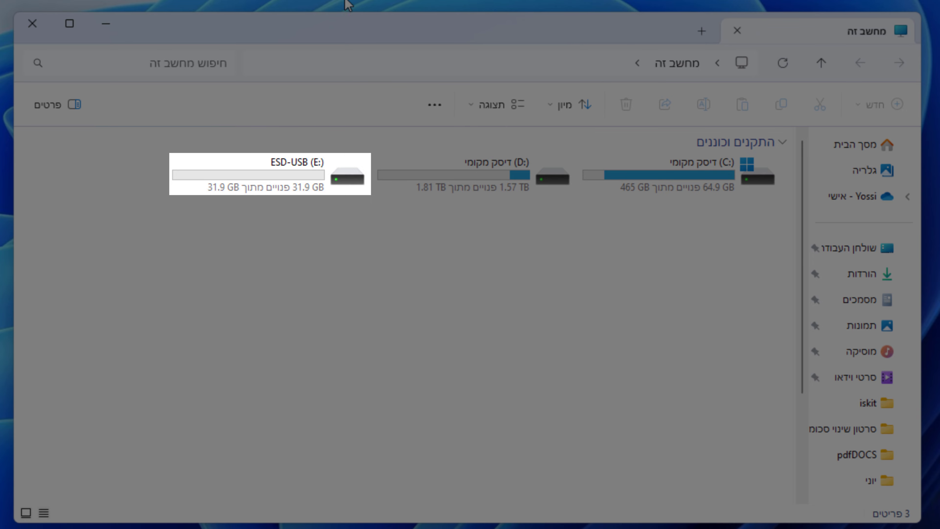
Step: Open the formatted ESD-USB (E:) drive to check its contents, and close the window
{"action": "double_click", "coordinate": [288, 178]}
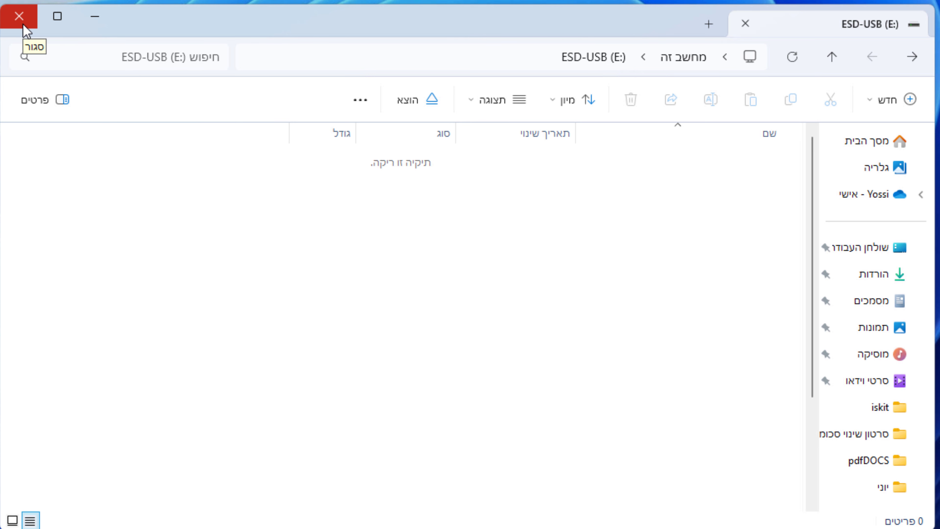
{"action": "left_click", "coordinate": [14, 24]}
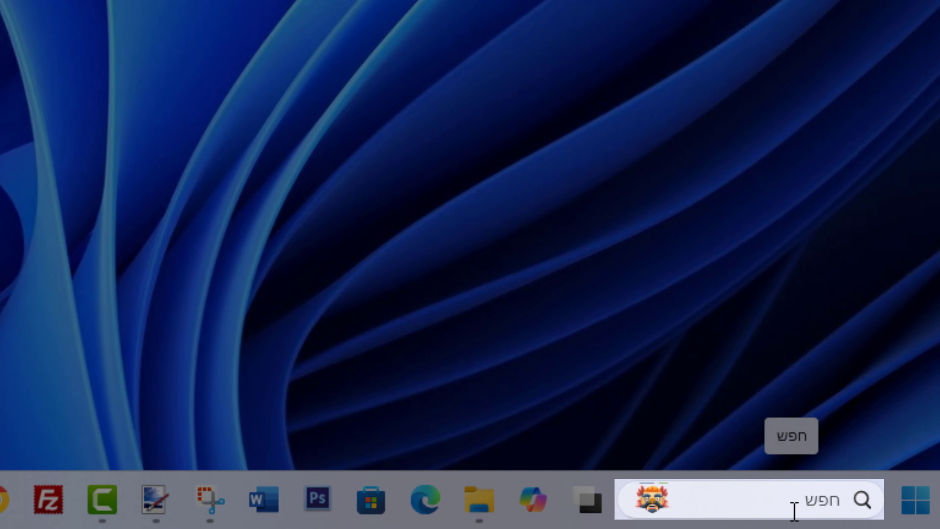
Step: Find and launch diskmgmt.msc through Windows search to view the disks, and close the console
{"action": "left_click", "coordinate": [794, 511]}
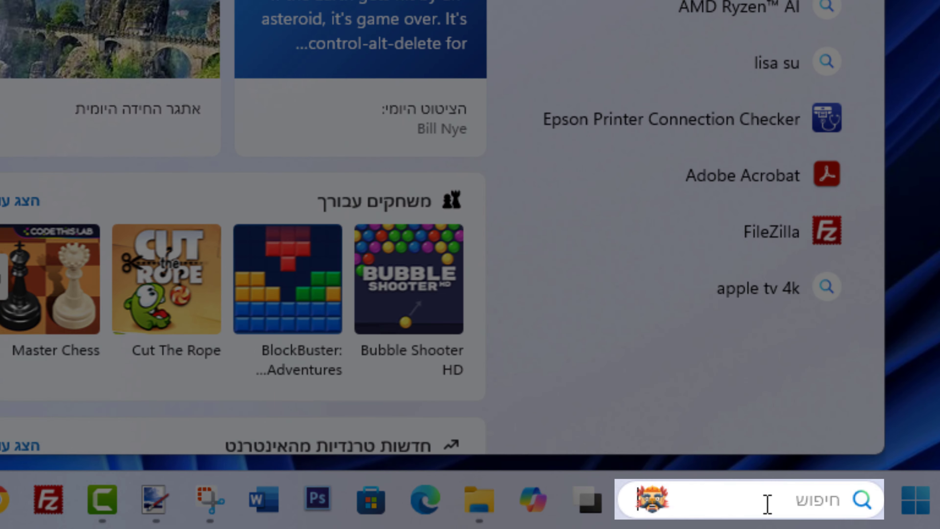
{"action": "type", "text": "diskmgmt.msc"}
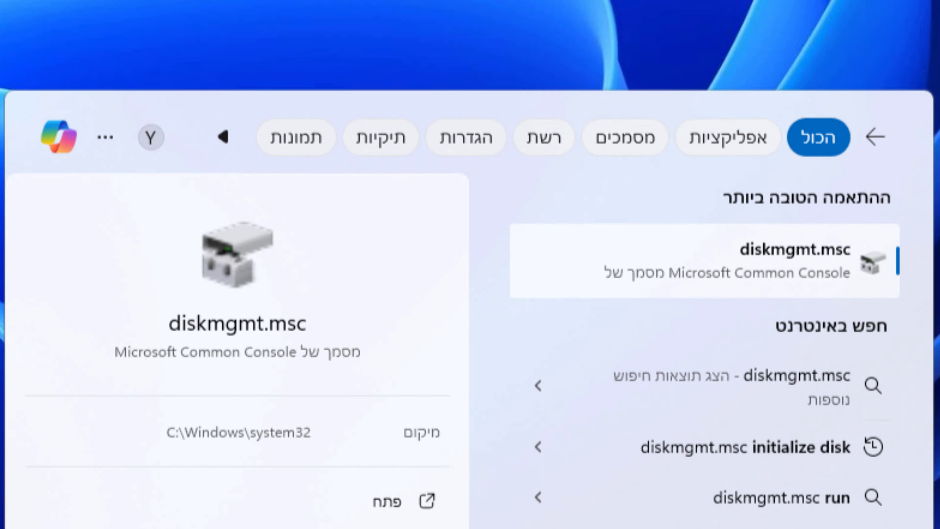
{"action": "key", "text": "Return"}
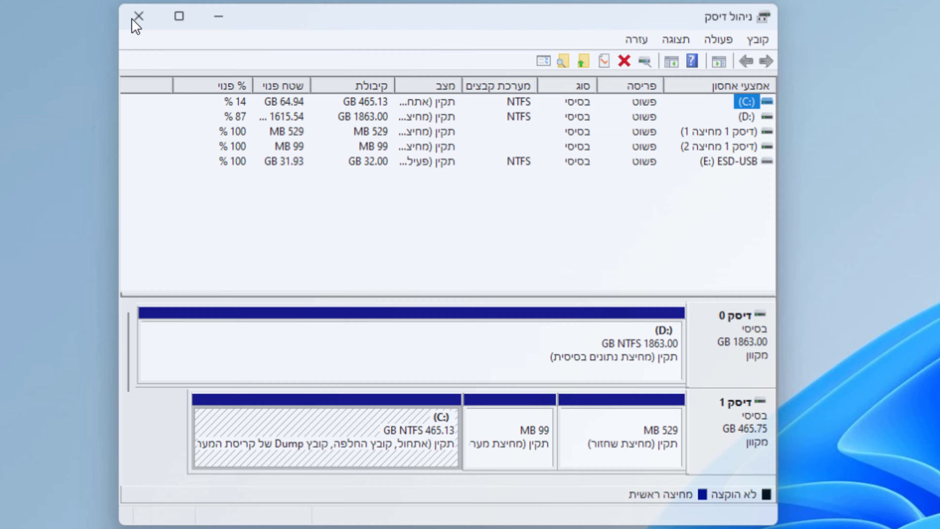
{"action": "left_click", "coordinate": [134, 21]}
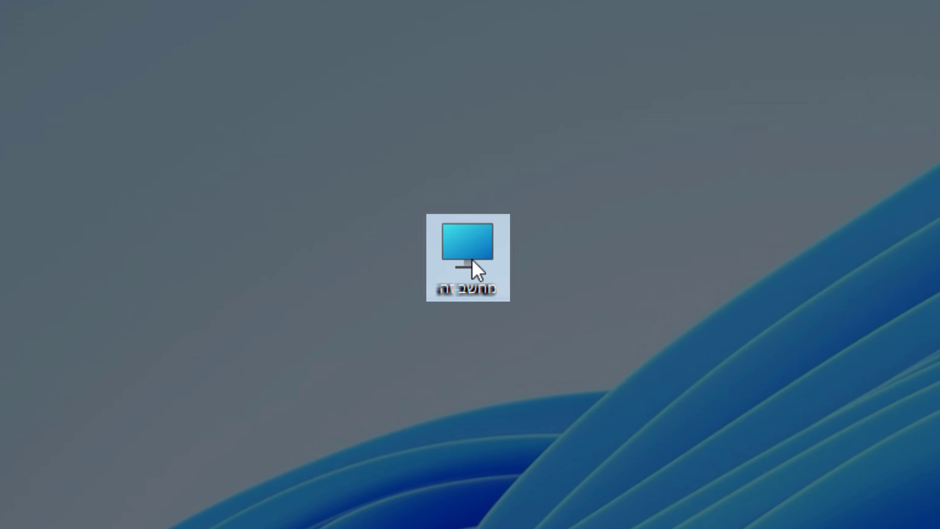
Step: Open Computer Management for This PC and display its Disk Management section
{"action": "right_click", "coordinate": [473, 260]}
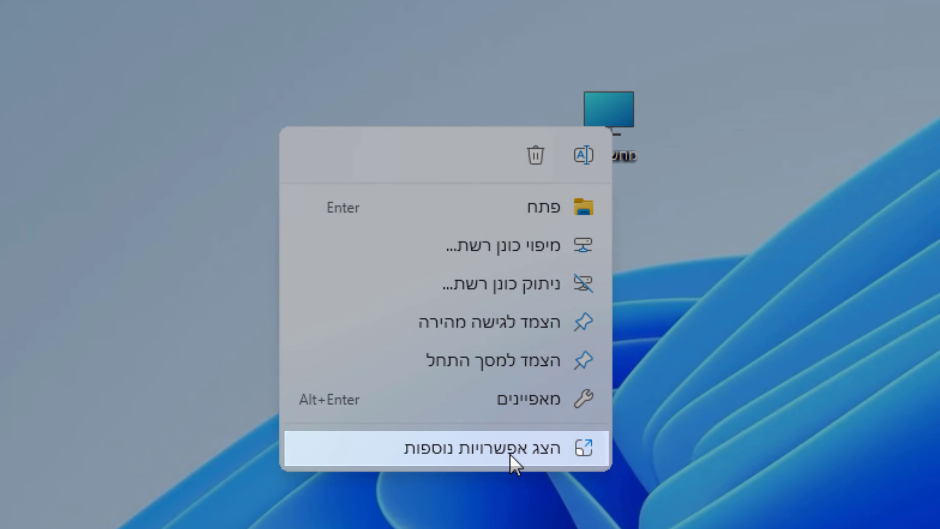
{"action": "left_click", "coordinate": [510, 461]}
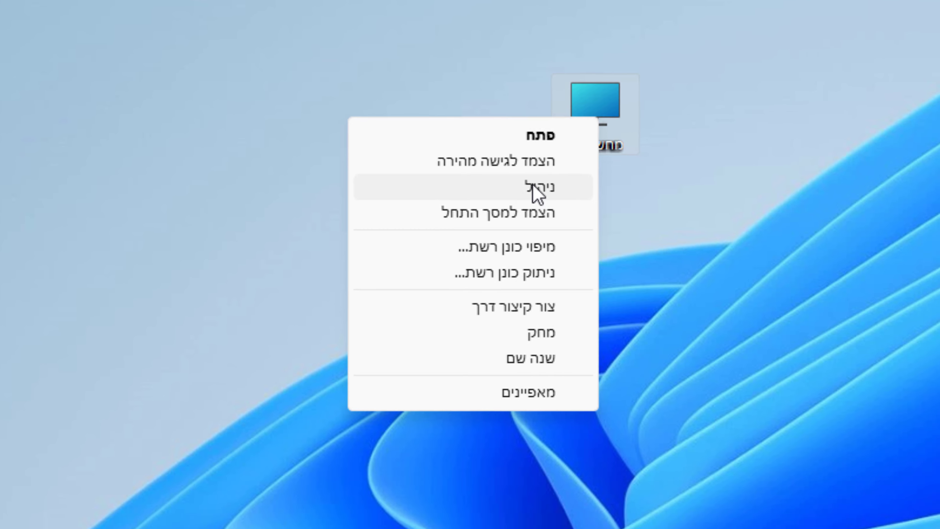
{"action": "left_click", "coordinate": [537, 198]}
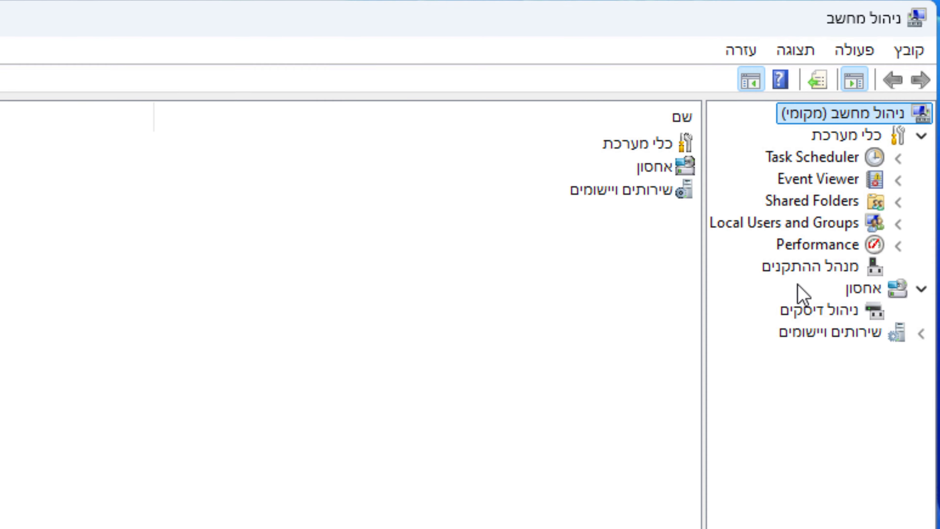
{"action": "left_click", "coordinate": [795, 232]}
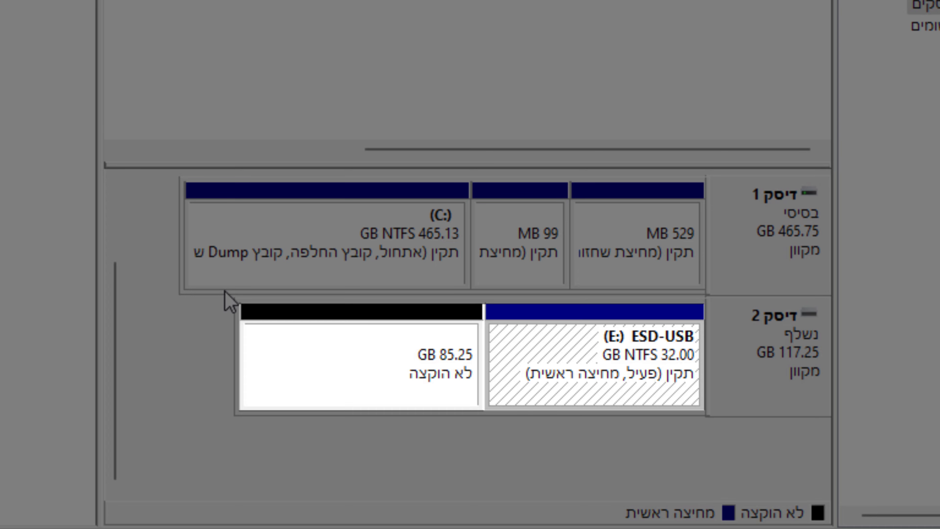
Step: Delete the ESD-USB (E:) volume on Disk 2, accepting the loss of the active partition's data
{"action": "left_click", "coordinate": [407, 342]}
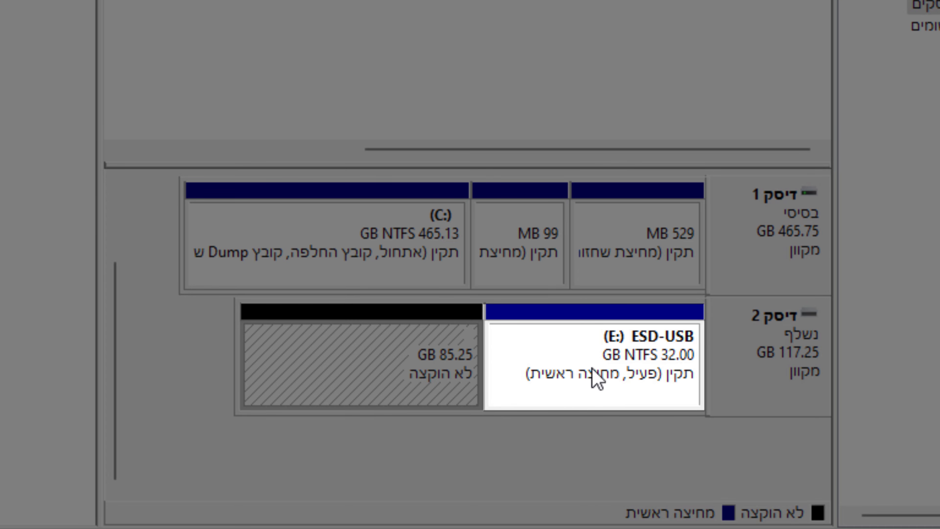
{"action": "right_click", "coordinate": [596, 377]}
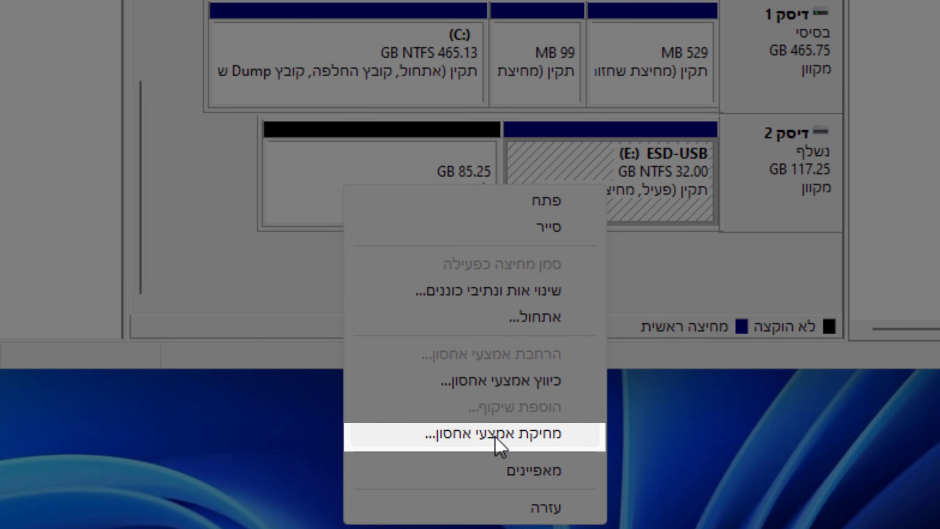
{"action": "left_click", "coordinate": [497, 444]}
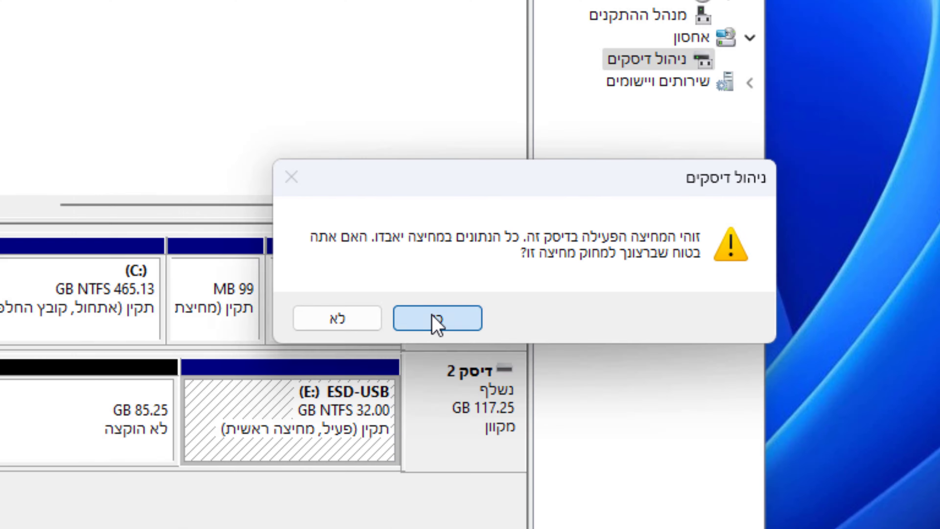
{"action": "left_click", "coordinate": [426, 324]}
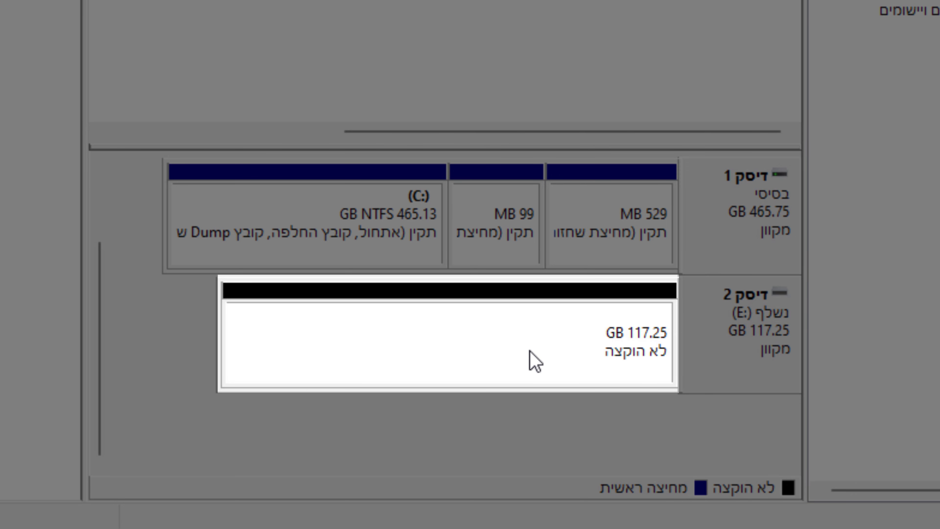
Step: Set up a new simple volume in Disk 2's unallocated space with a size of 120062 MB and drive letter F
{"action": "right_click", "coordinate": [533, 361]}
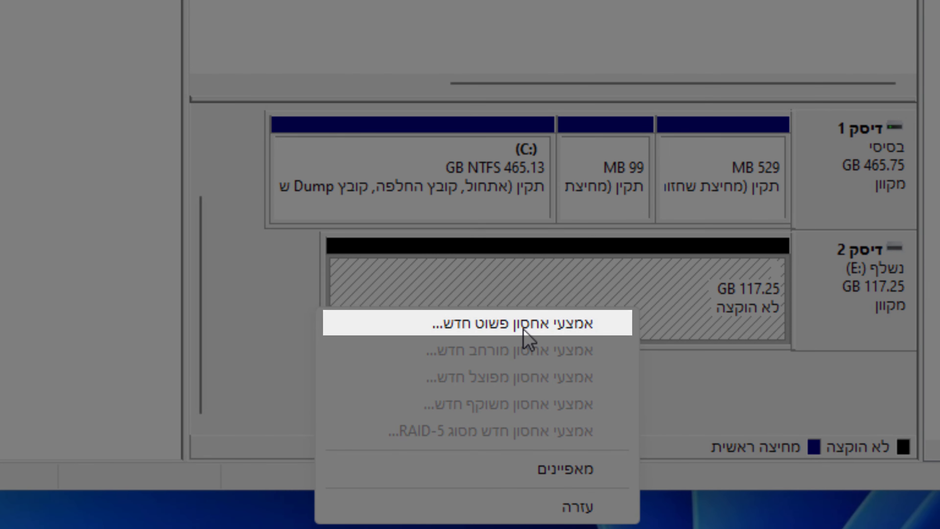
{"action": "left_click", "coordinate": [524, 324]}
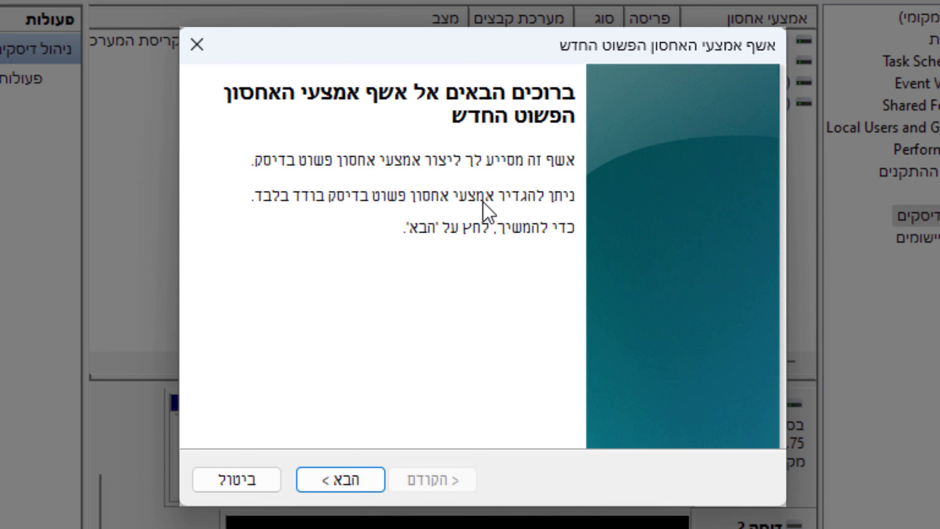
{"action": "left_click", "coordinate": [351, 480]}
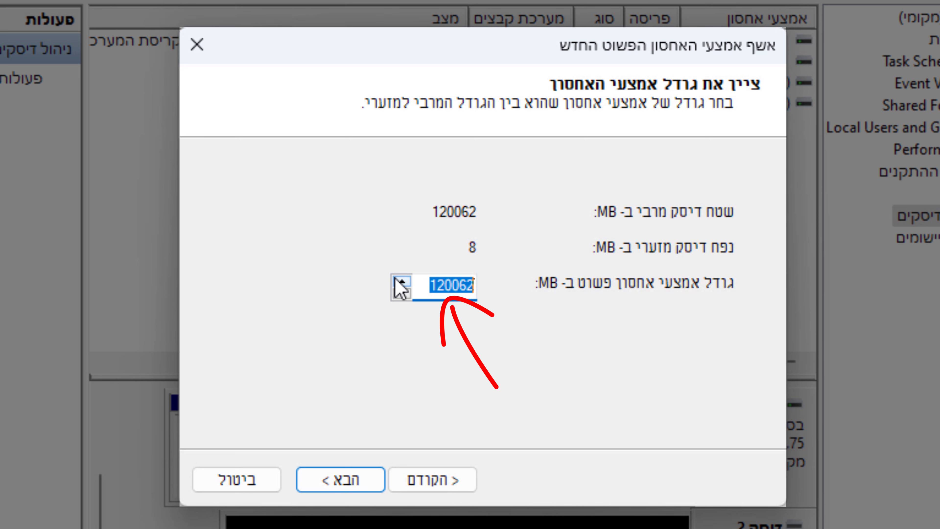
{"action": "left_click", "coordinate": [345, 479]}
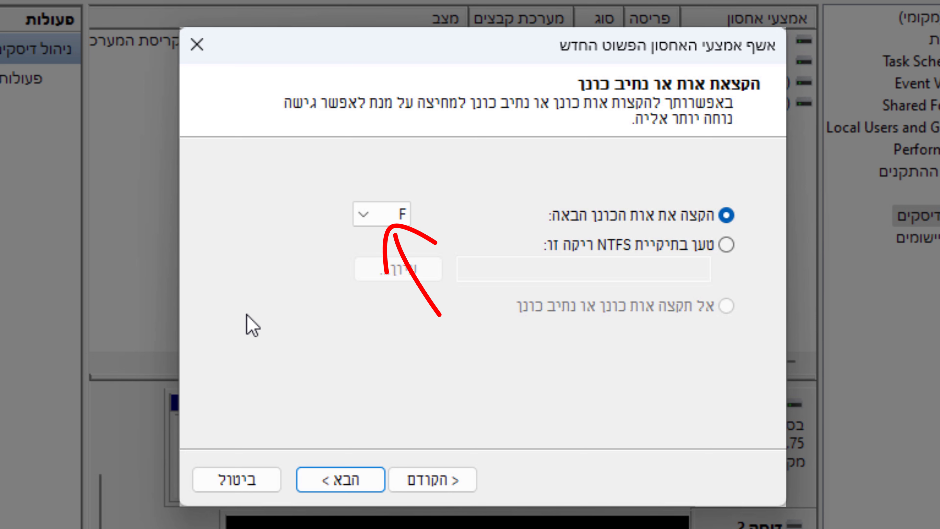
{"action": "left_click", "coordinate": [364, 215]}
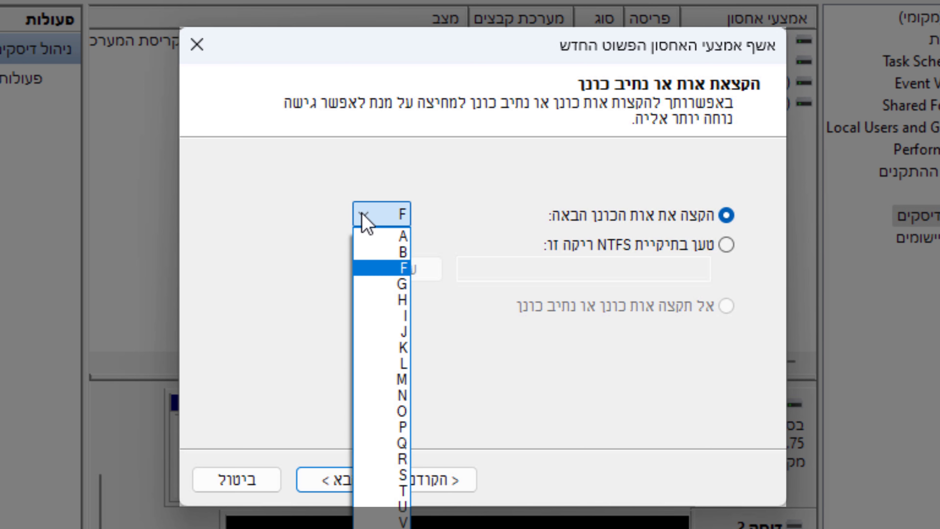
{"action": "left_click", "coordinate": [298, 213]}
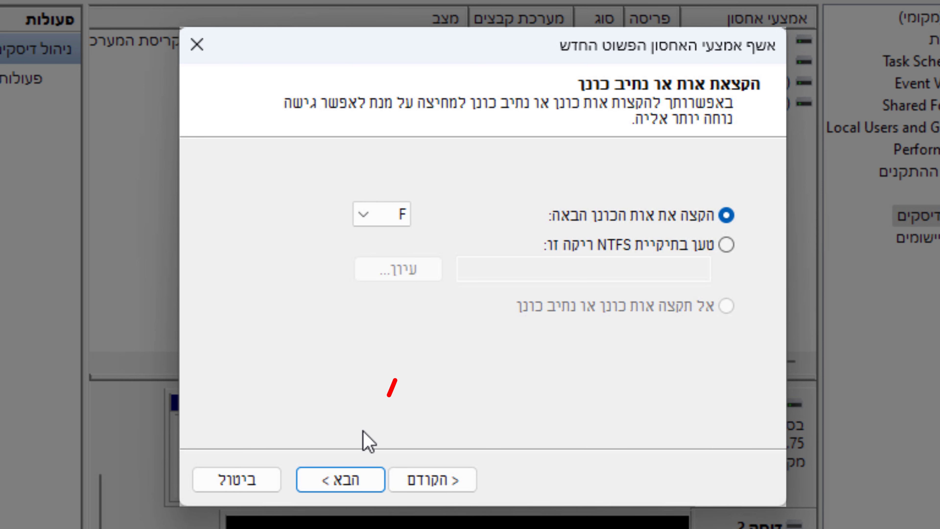
{"action": "left_click", "coordinate": [343, 481]}
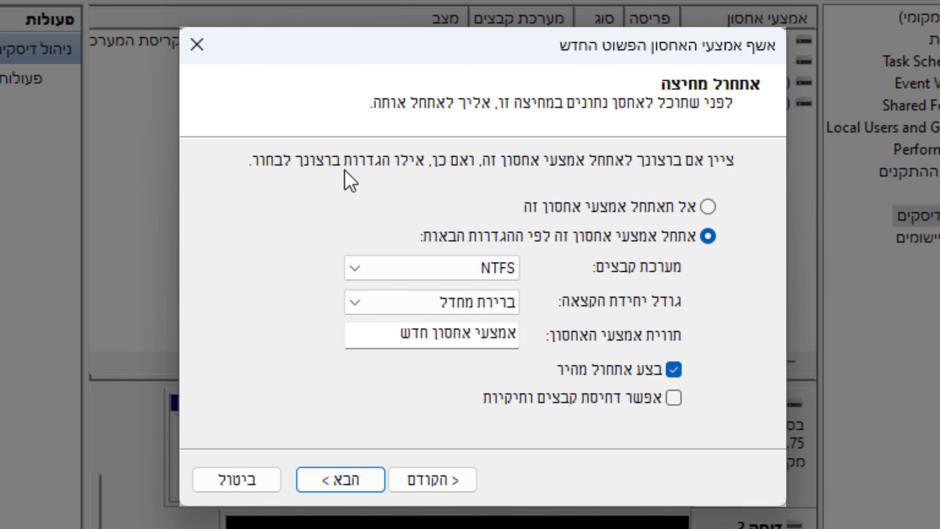